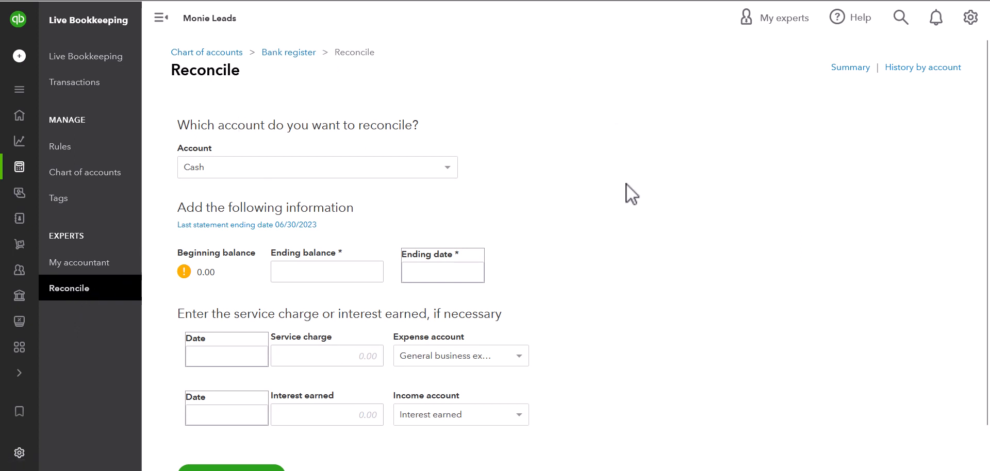
- Enter a statement ending balance of 2,213.00 and an ending date of 06/30/2023 for the Cash account
scroll(625, 183, down, 1)
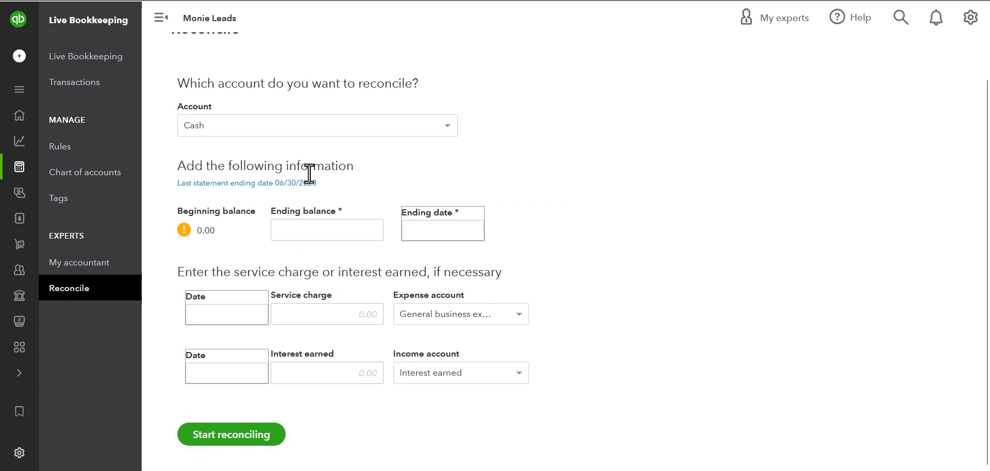
click(289, 231)
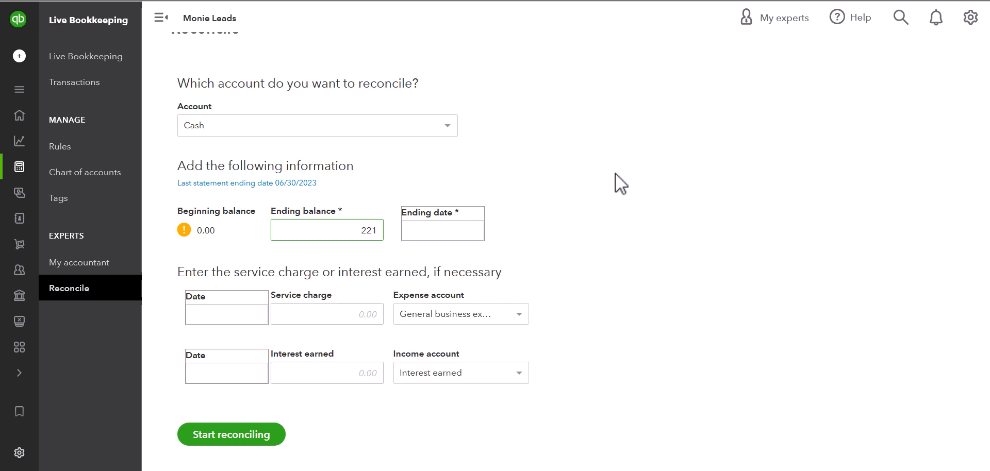
text(.)
key(Tab)
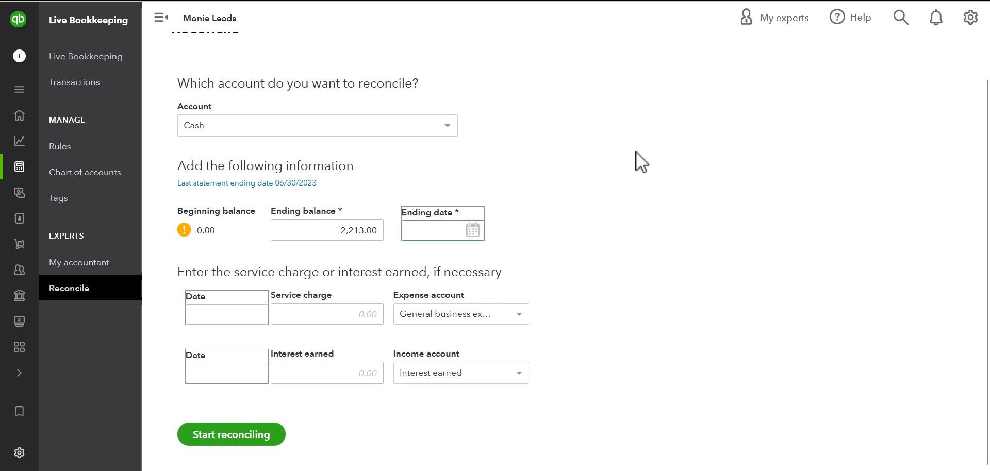
click(472, 227)
click(414, 263)
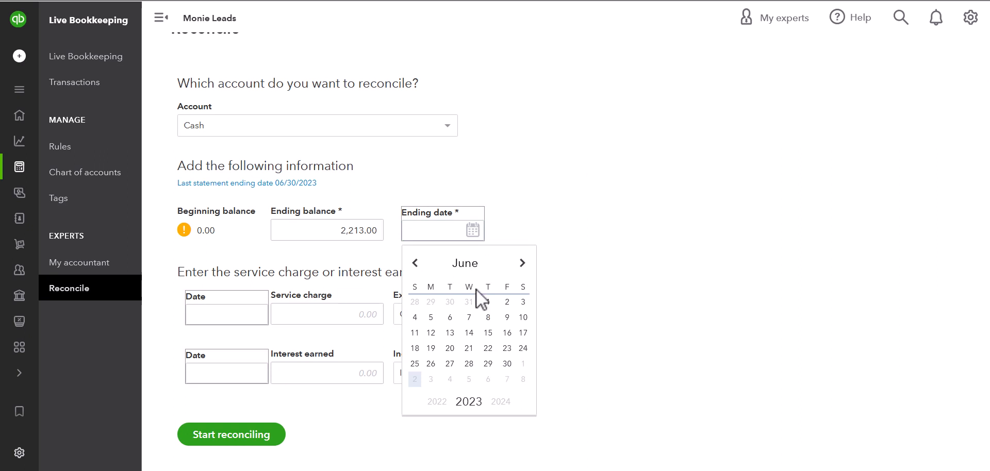
click(507, 365)
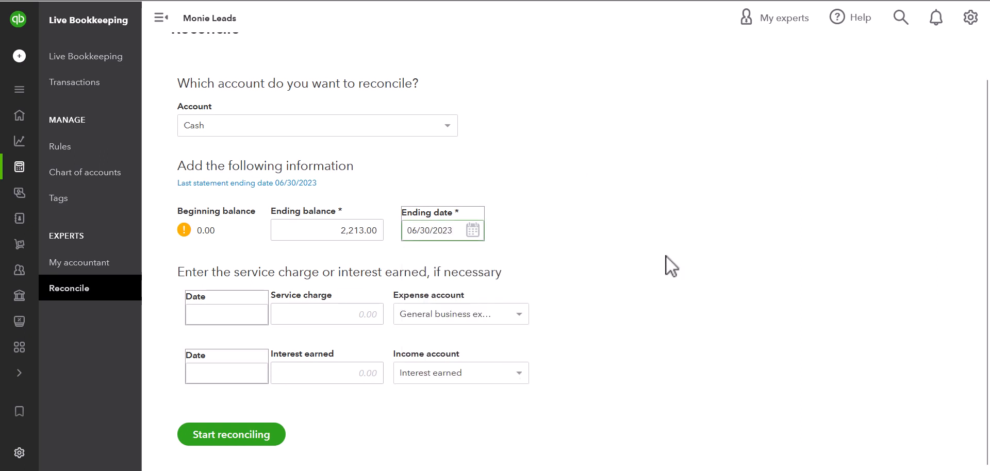
- Add a service charge of 10.00 dated 06/30/2023 to the reconciliation information
click(251, 323)
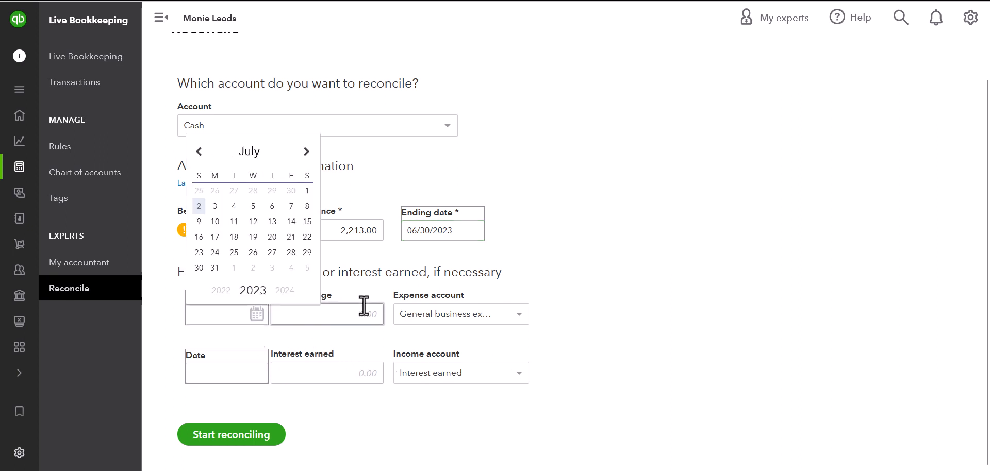
click(640, 272)
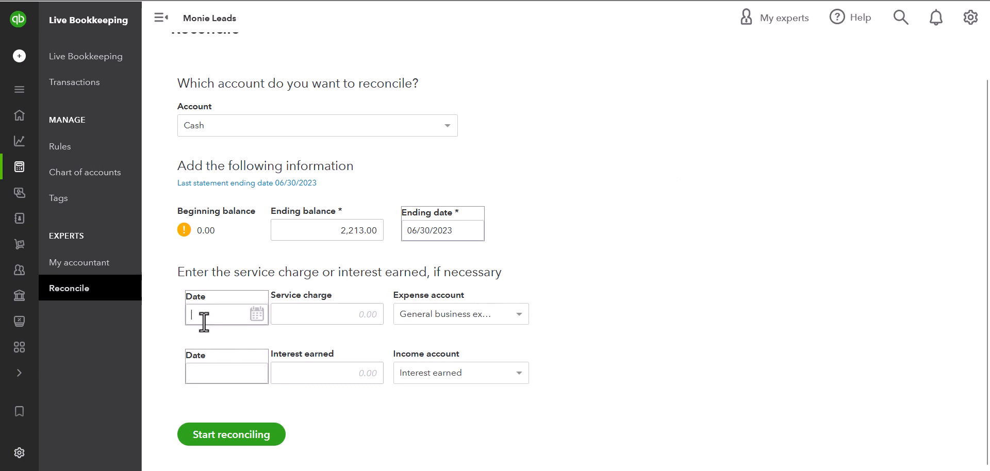
click(261, 315)
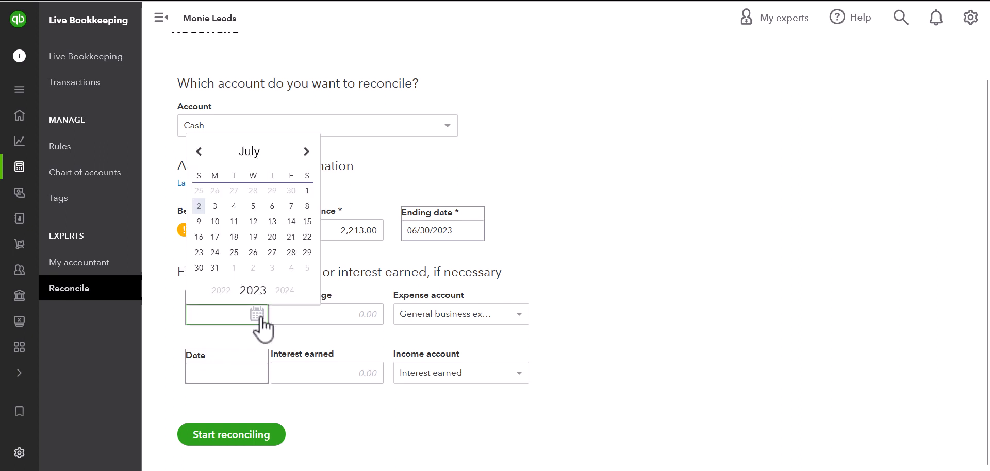
click(198, 151)
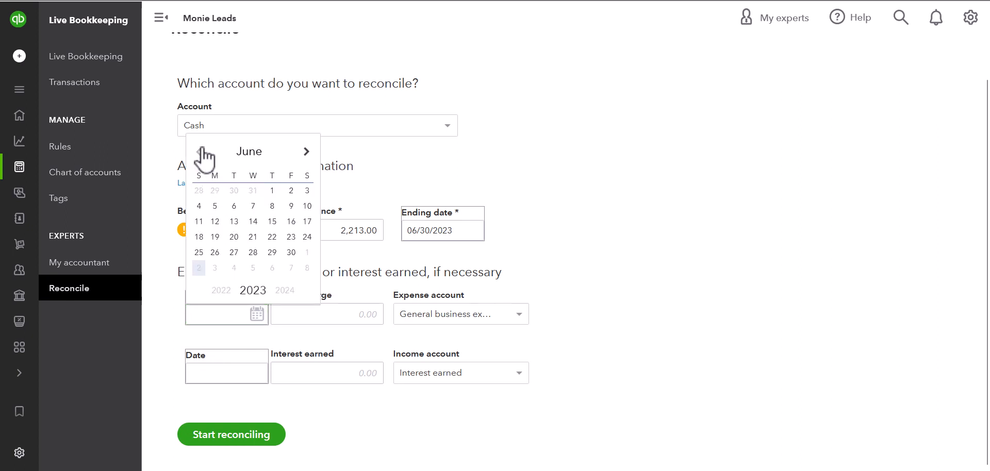
click(288, 253)
click(314, 316)
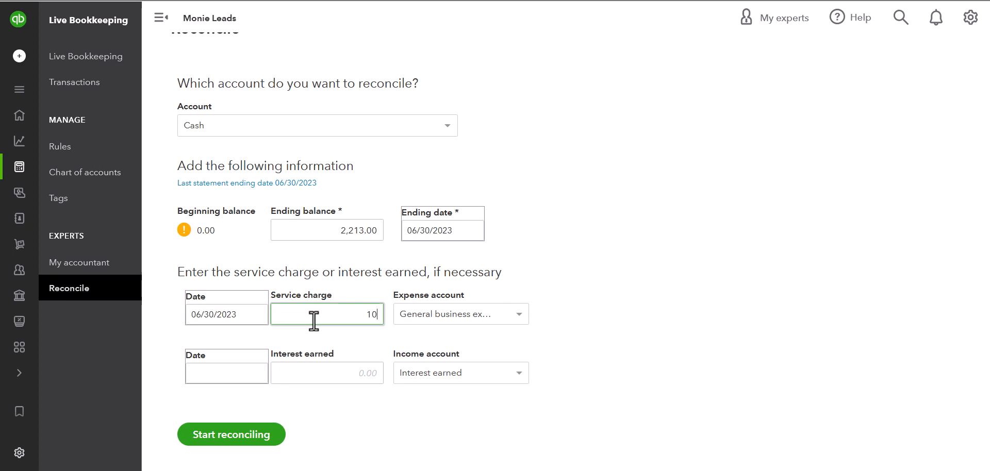
key(Tab)
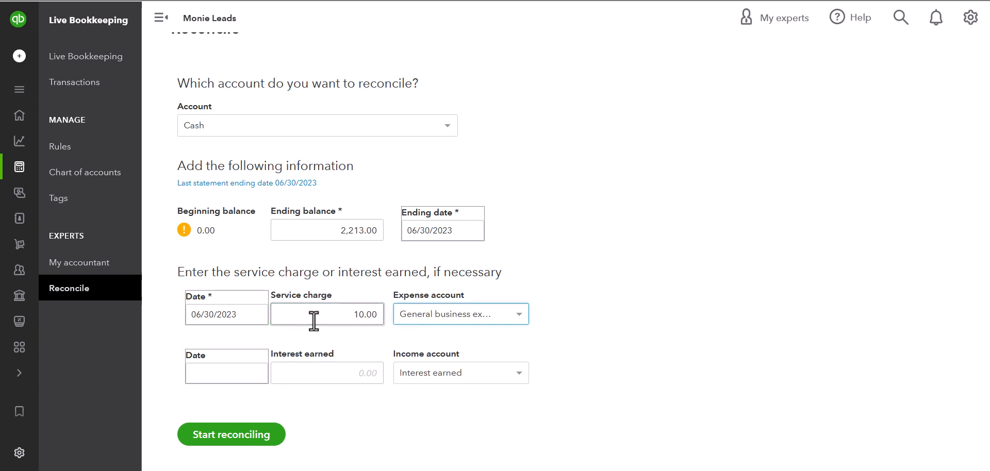
- Add interest earned of 20.00 dated 06/30/2023 and start reconciling the account
click(207, 371)
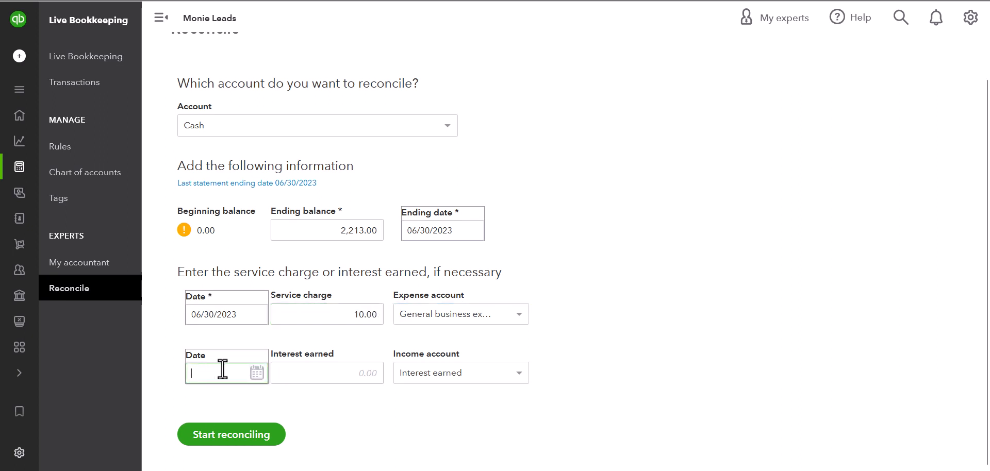
click(257, 372)
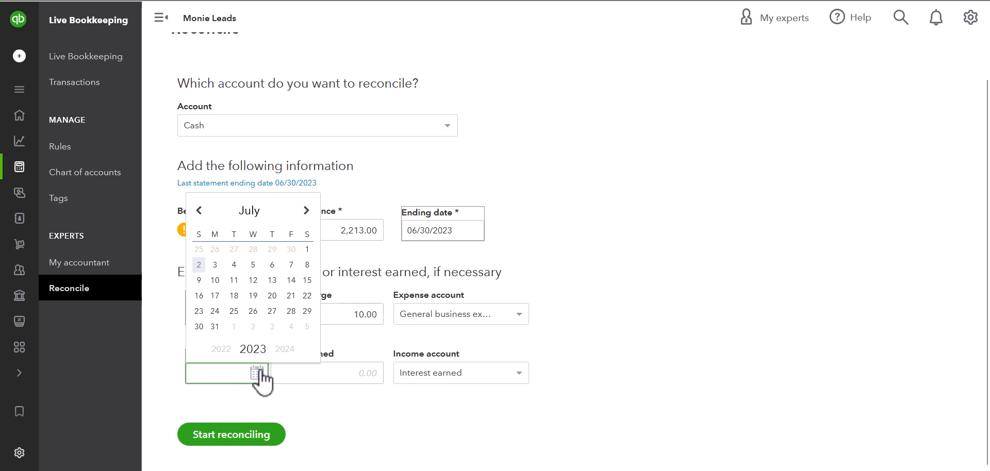
click(199, 210)
click(292, 310)
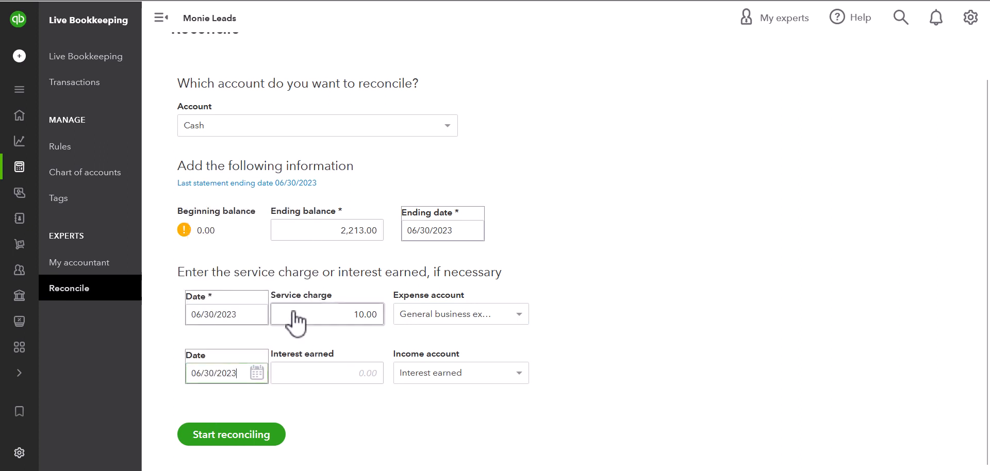
click(308, 370)
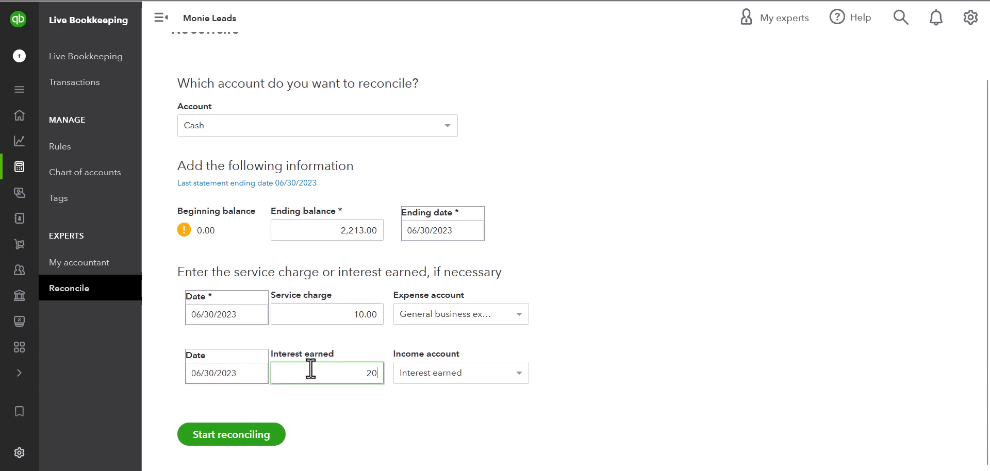
text(20.00)
click(570, 327)
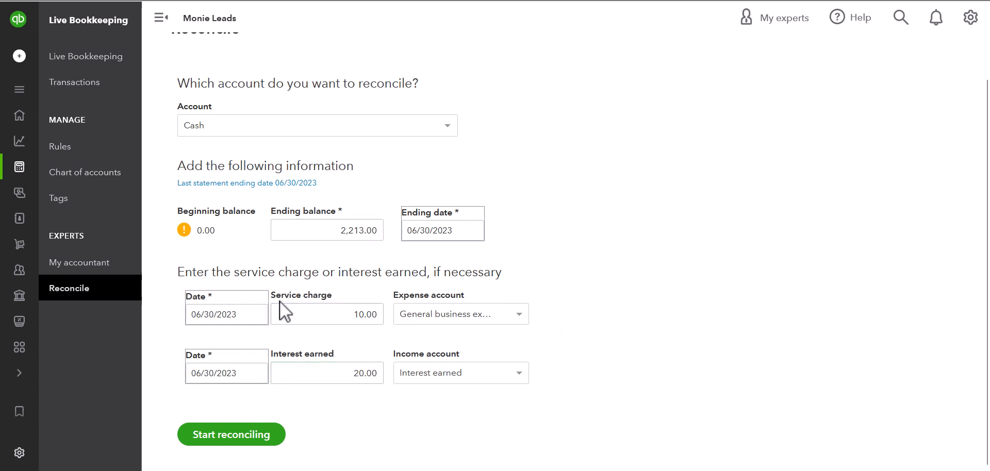
click(251, 436)
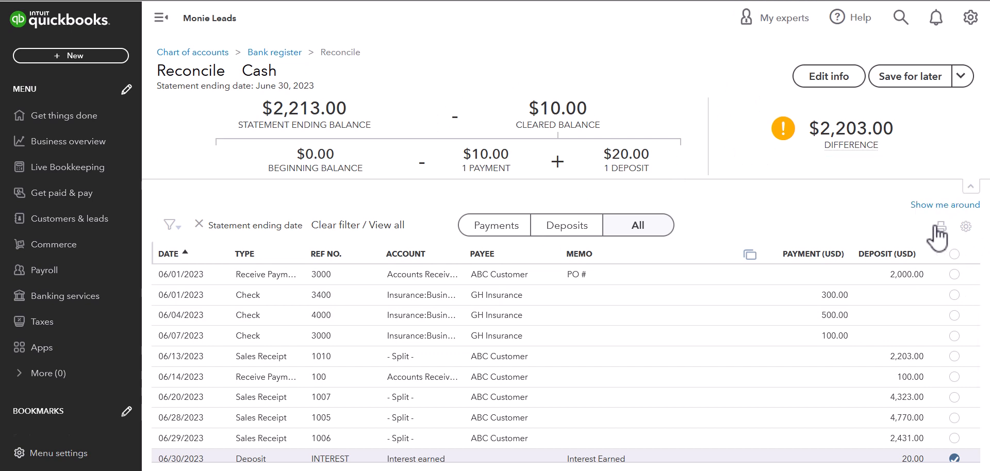
- Look at the table's column settings and view the transactions by deposits, by payments and all together
click(964, 227)
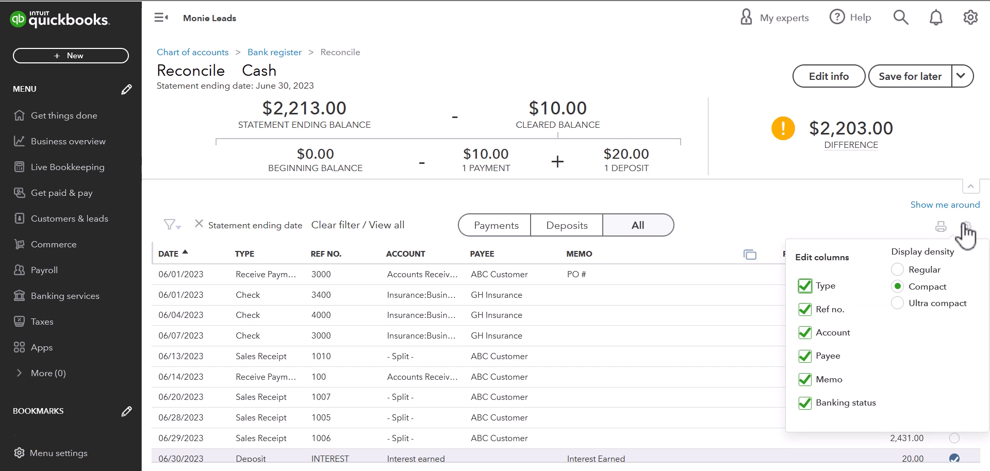
click(797, 212)
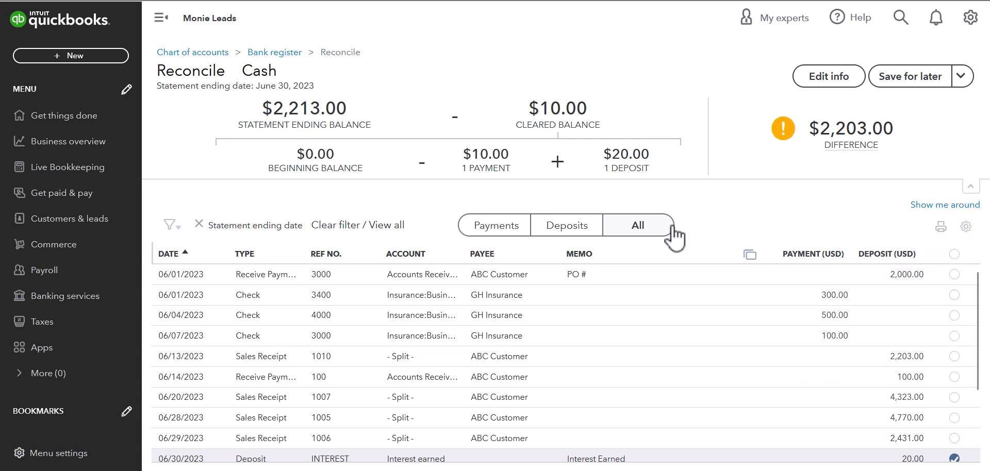
click(553, 229)
click(511, 227)
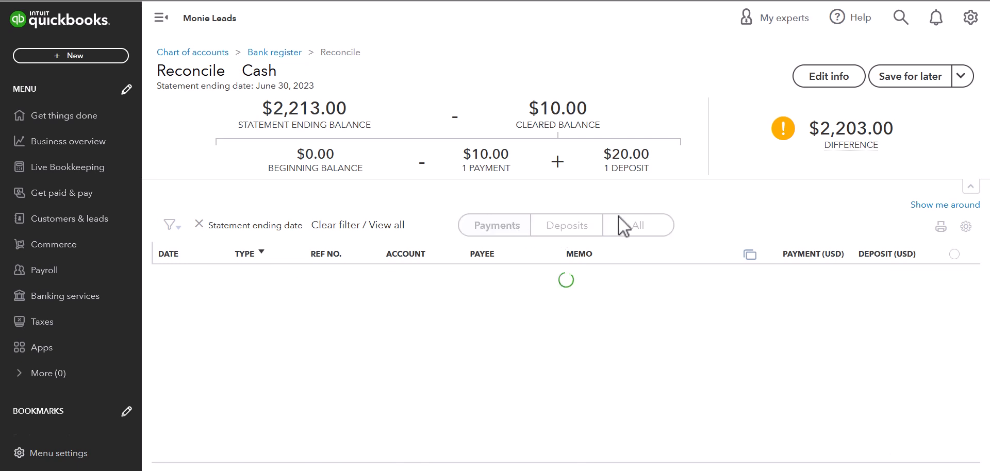
click(639, 226)
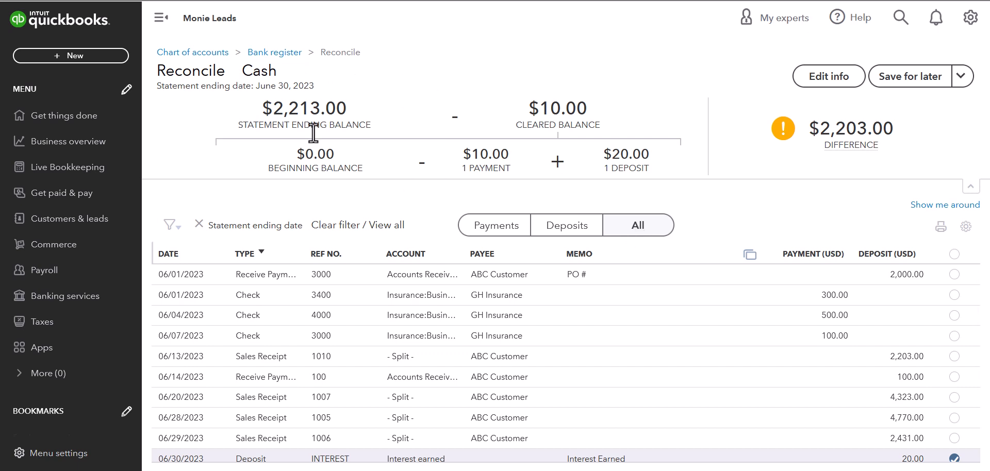
- Read the explanation of the reconciliation difference and review the statement information without changing it
mouse_move(837, 139)
mouse_move(808, 151)
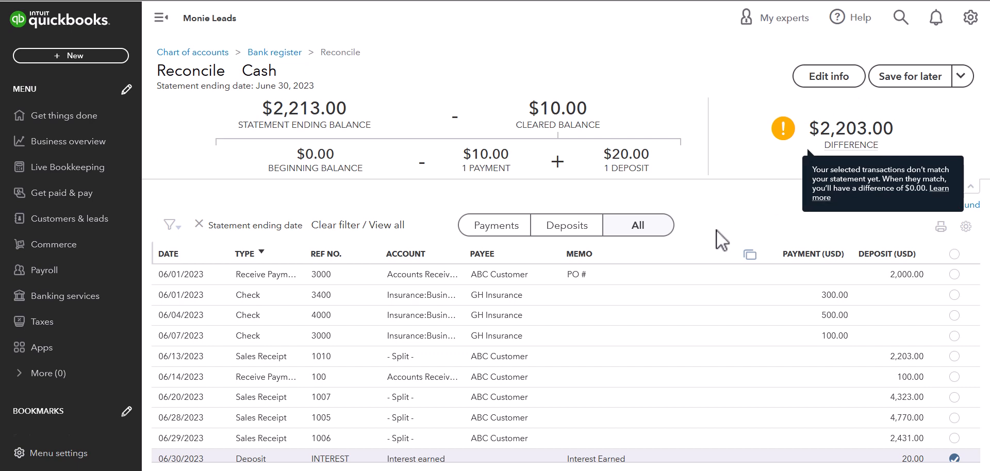
click(828, 78)
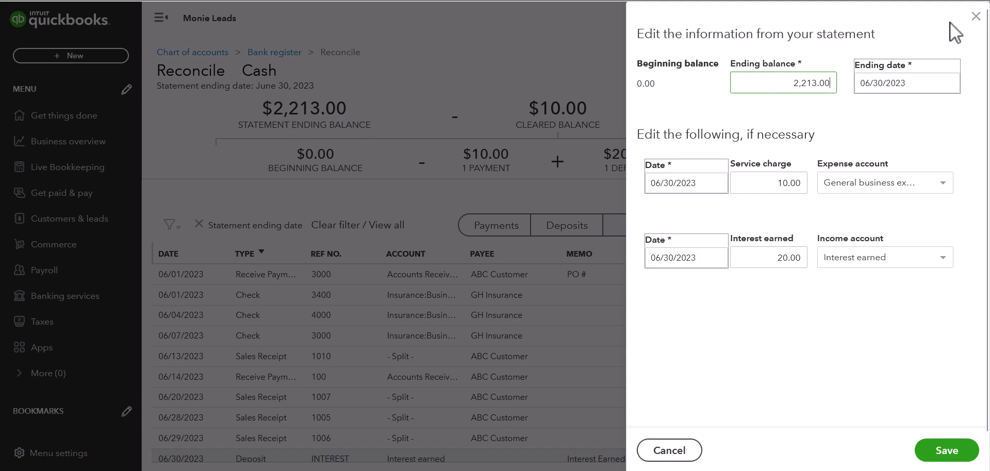
click(975, 16)
click(830, 77)
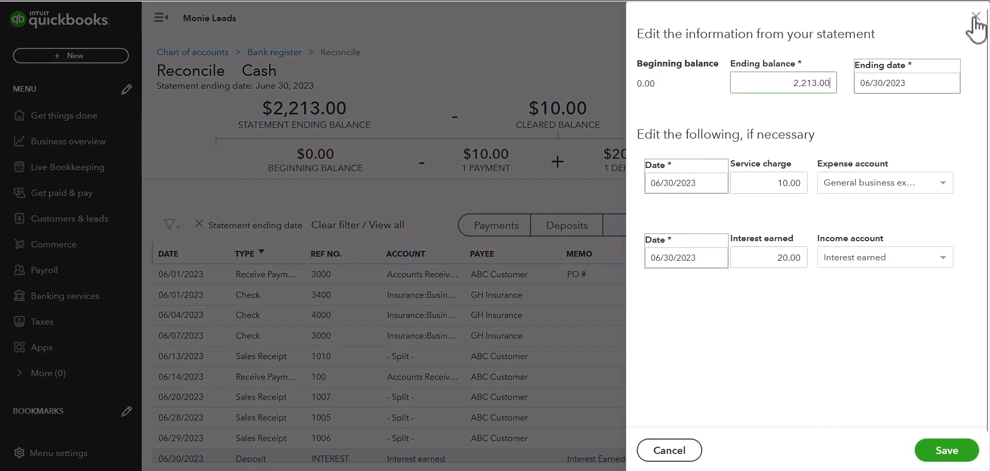
click(975, 17)
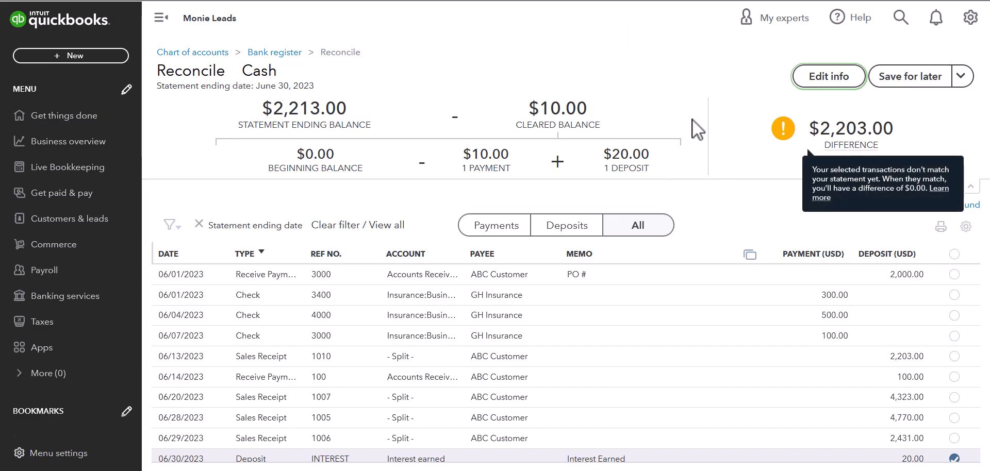
- Examine the listed transactions, including the service charge and interest entries, and compare them with the entered statement information
scroll(839, 304, down, 4)
scroll(839, 304, up, 3)
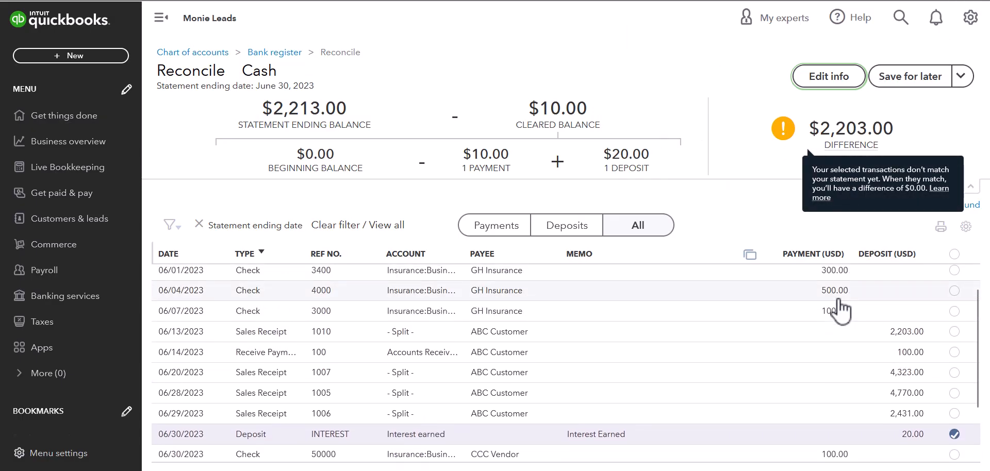
scroll(958, 465, down, 1)
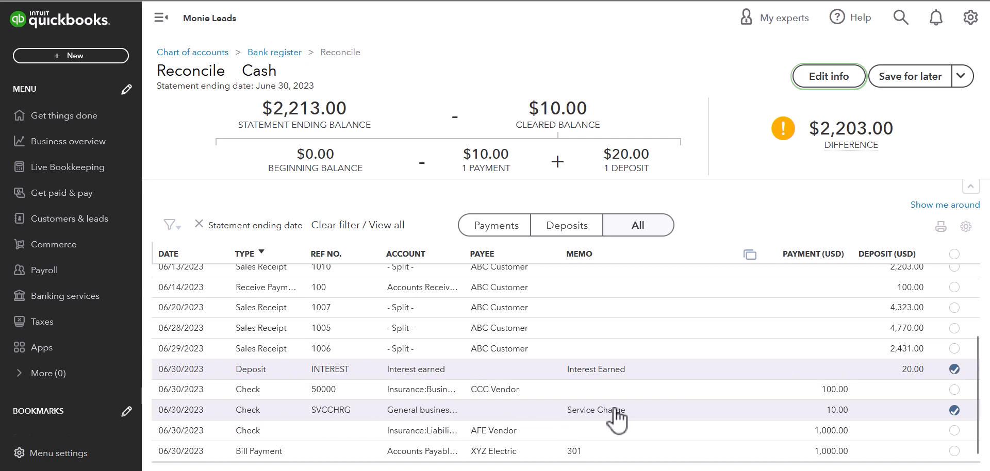
scroll(953, 361, up, 1)
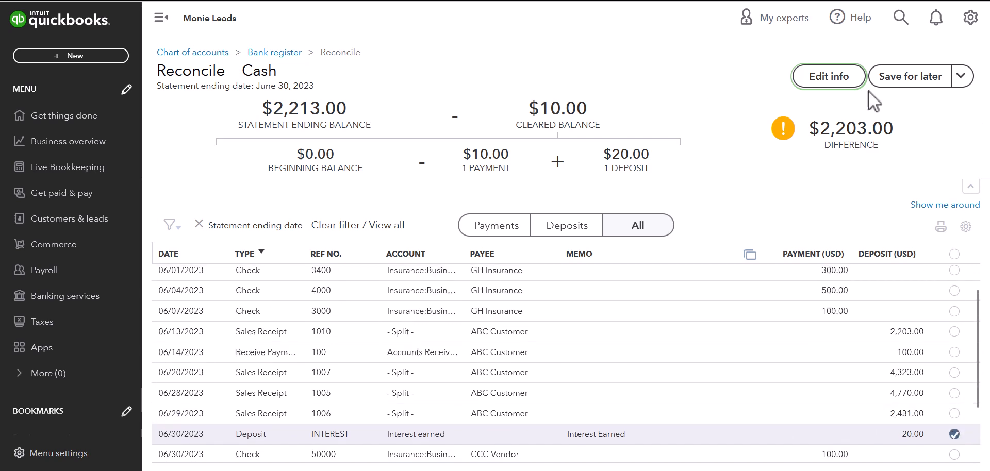
click(829, 77)
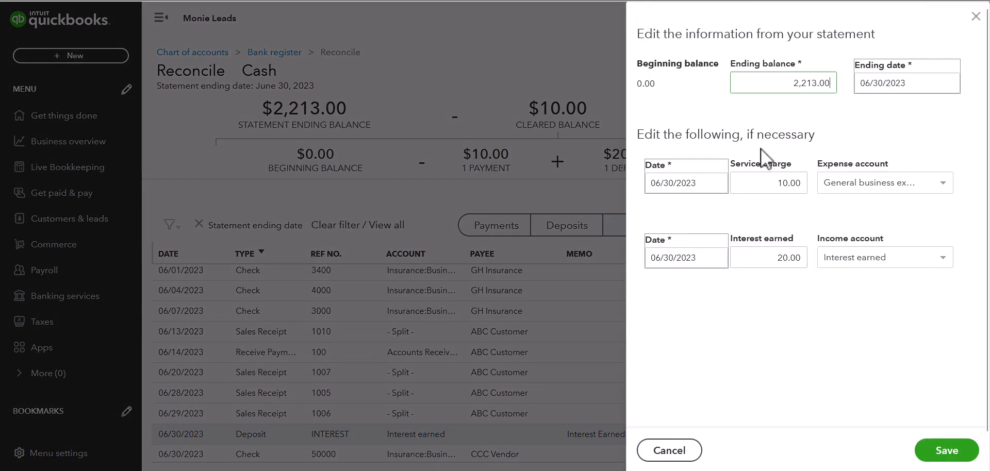
click(974, 17)
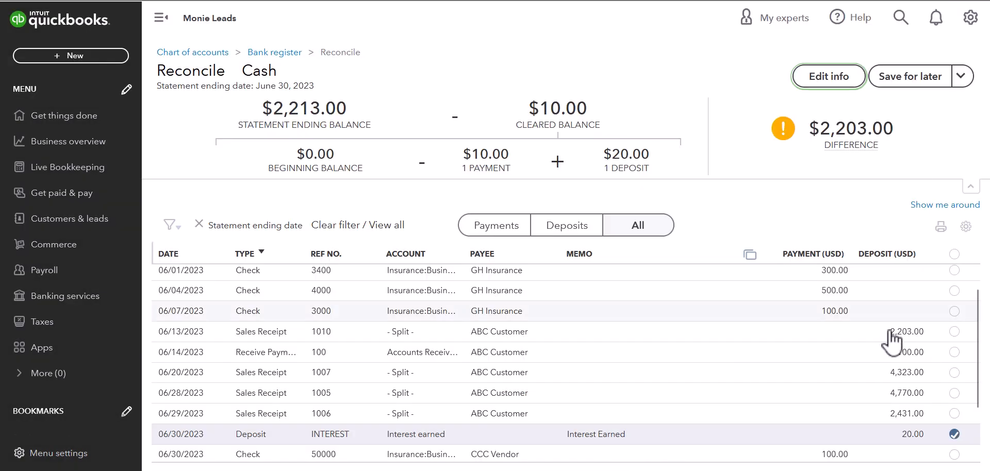
scroll(938, 394, down, 1)
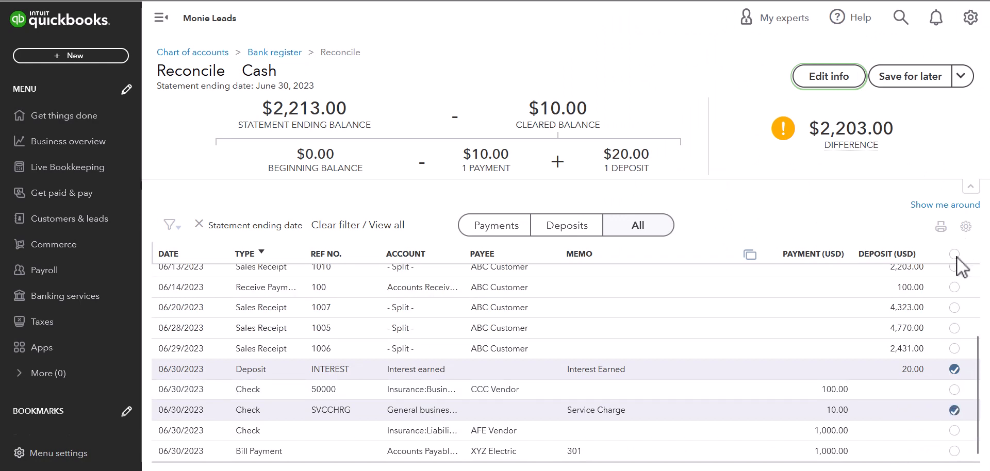
scroll(961, 342, up, 1)
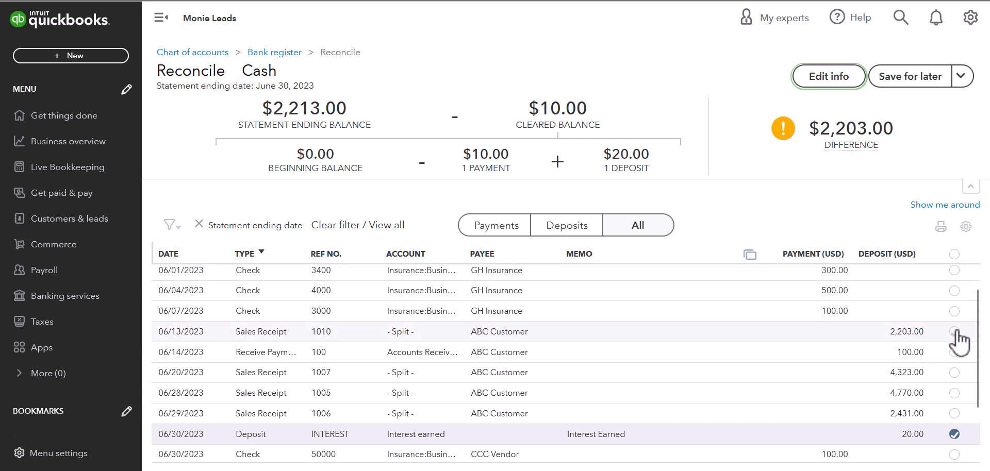
- Try marking the GH Insurance check dated 06/07/2023 as cleared, and leave it unmarked
click(954, 311)
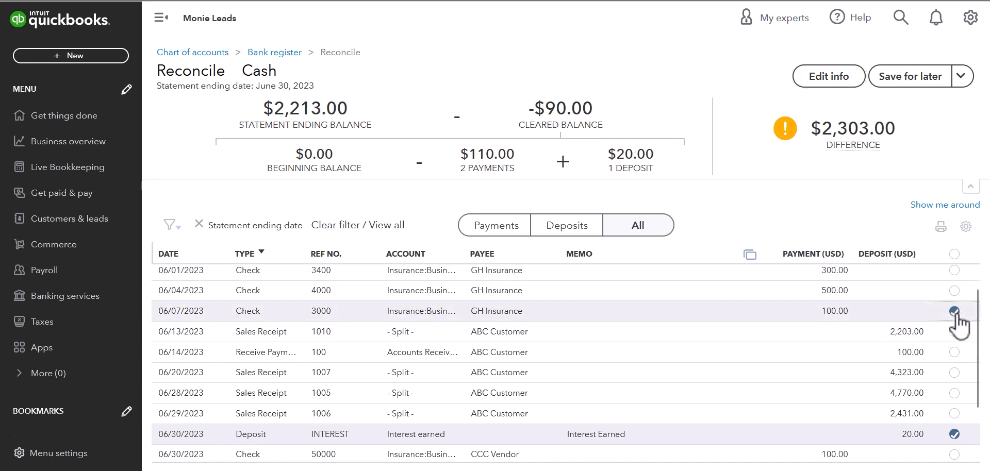
click(954, 311)
click(954, 311)
click(954, 314)
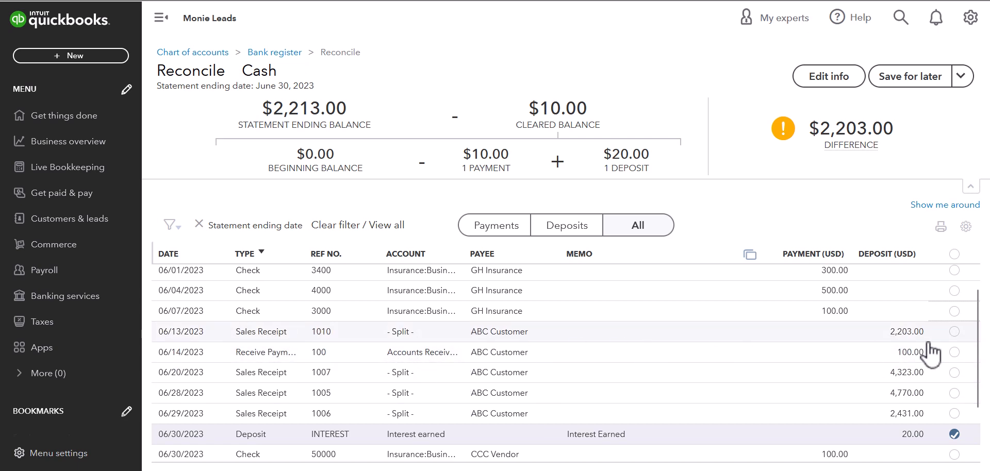
- Mark the ABC Customer sales receipt 1010 dated 06/13/2023 as cleared
click(954, 332)
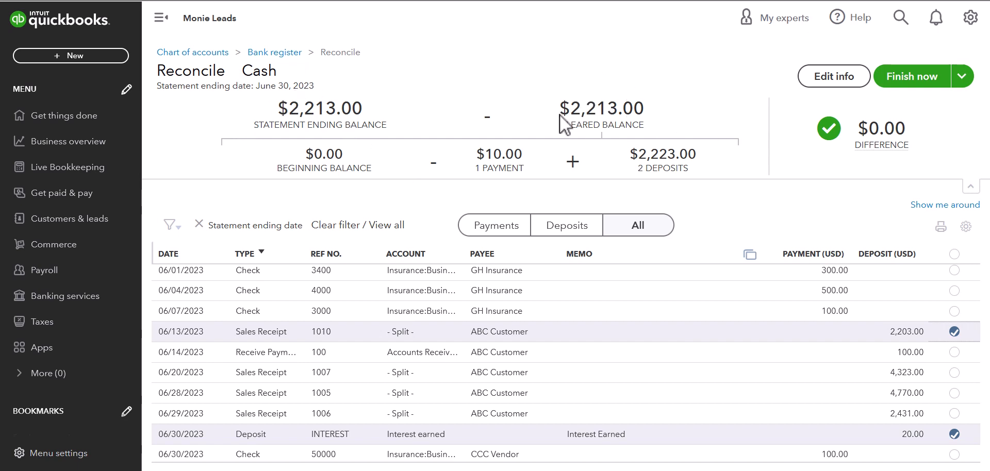
- Finish the Cash account reconciliation for the statement ending 06/30/2023
mouse_move(896, 156)
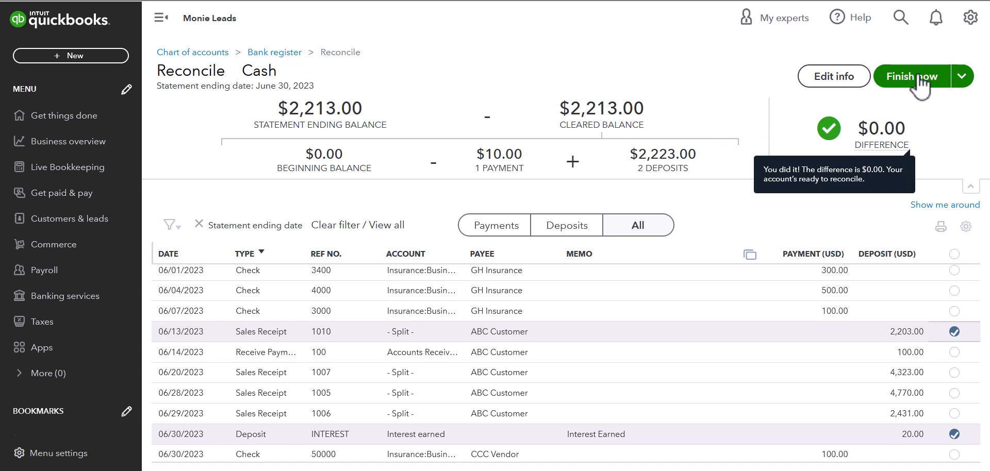
click(960, 76)
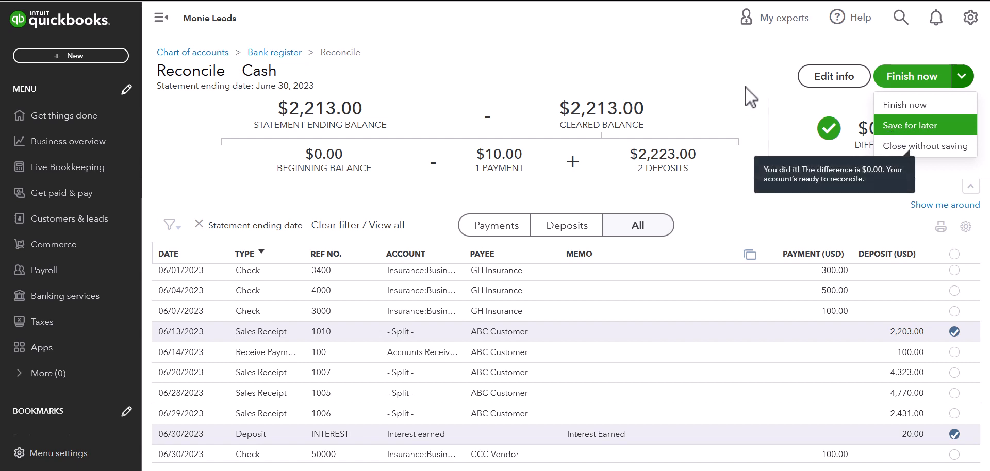
click(915, 111)
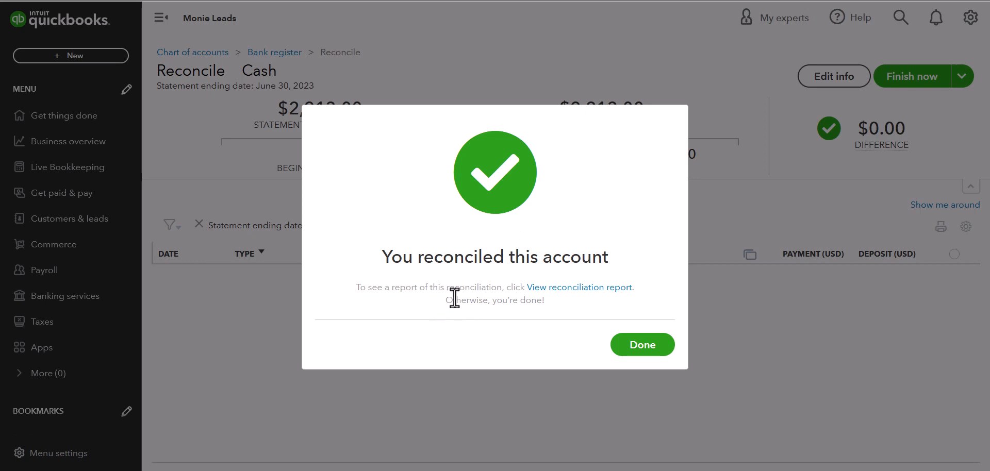
- Open the reconciliation report for the completed Cash reconciliation and review its summary
click(549, 291)
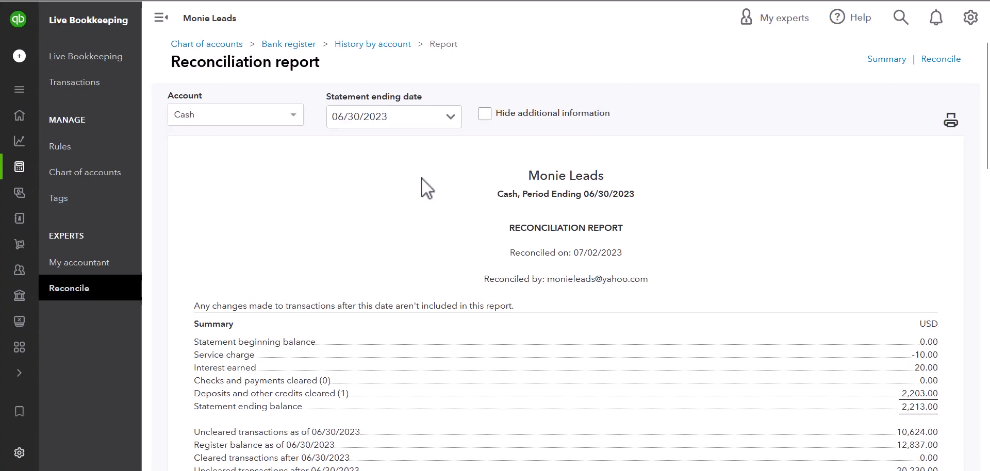
scroll(421, 178, up, 1)
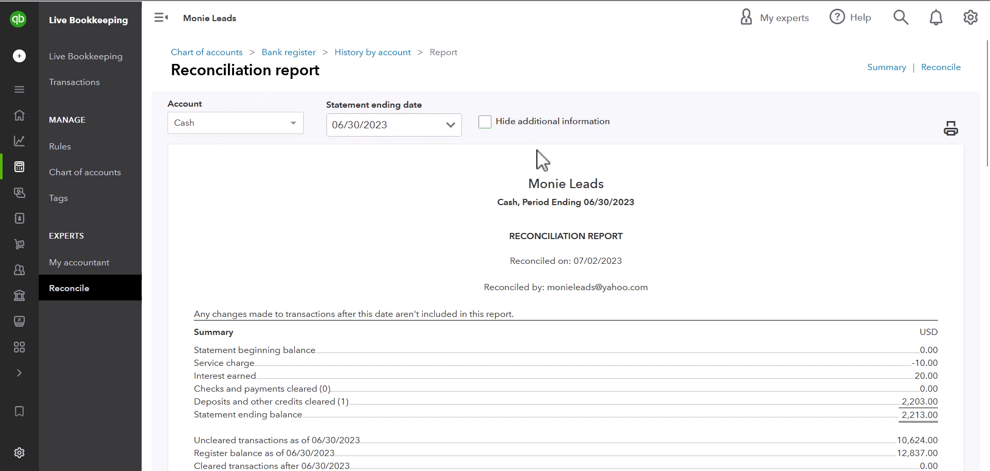
scroll(546, 154, down, 1)
scroll(559, 186, down, 2)
scroll(508, 153, up, 3)
- Hide the report's additional information and review the summary and the cleared deposits in the details
click(485, 123)
scroll(571, 279, down, 3)
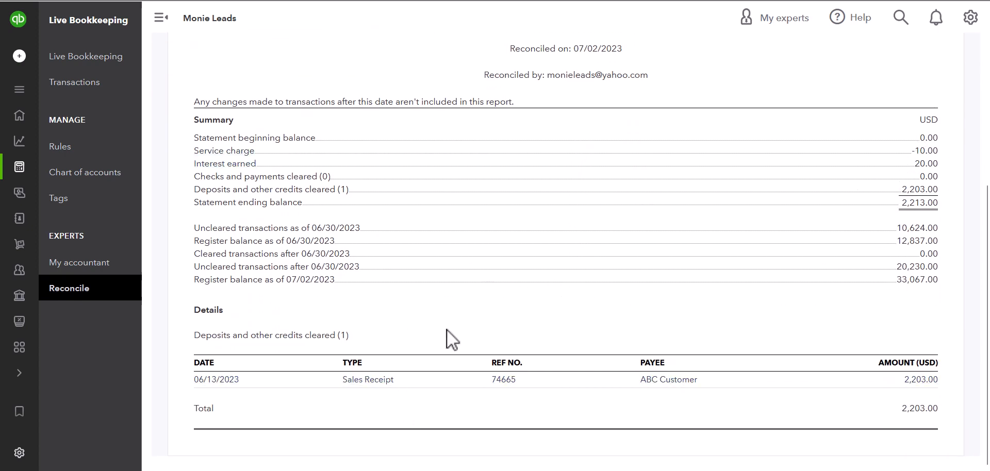
drag(211, 336, 340, 333)
click(368, 331)
scroll(770, 409, up, 5)
scroll(804, 296, down, 4)
scroll(629, 385, up, 3)
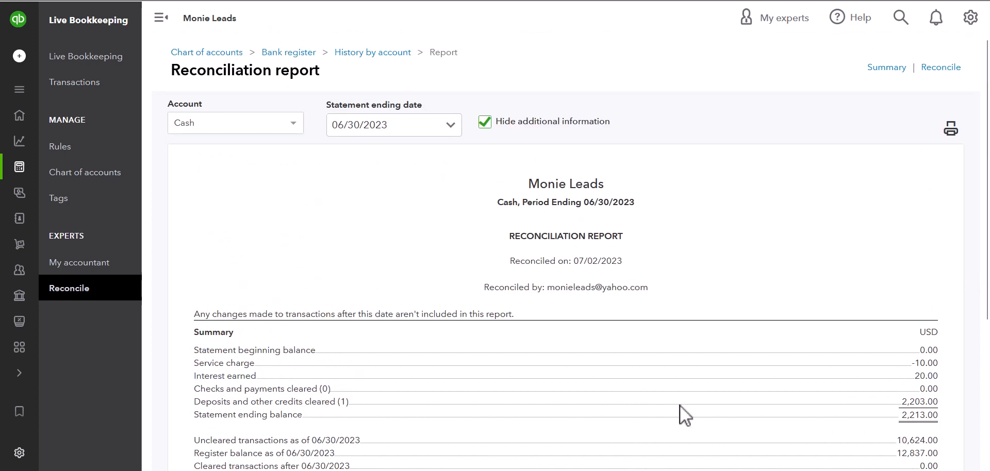
- Show the additional information again and examine the uncleared checks, payments and deposits as of 06/30/2023
click(485, 123)
scroll(619, 242, down, 8)
scroll(618, 228, down, 2)
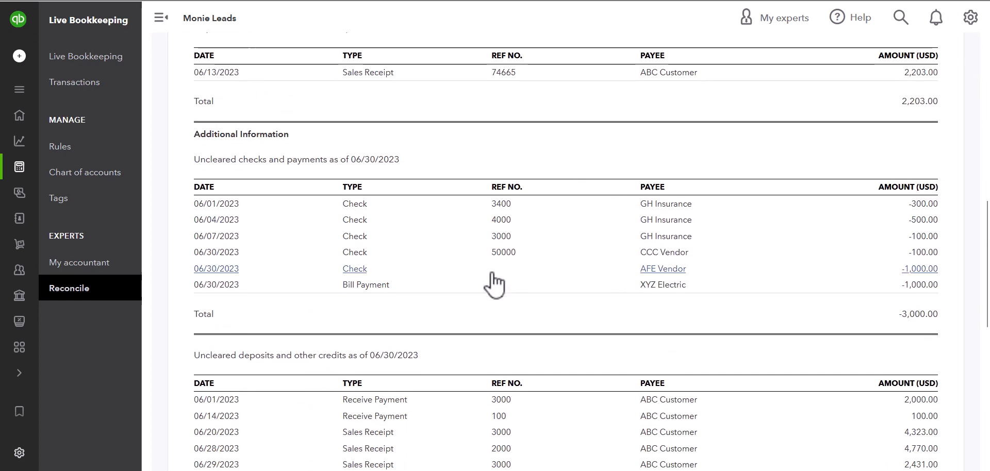
scroll(500, 258, up, 1)
scroll(504, 249, down, 1)
scroll(504, 249, down, 1)
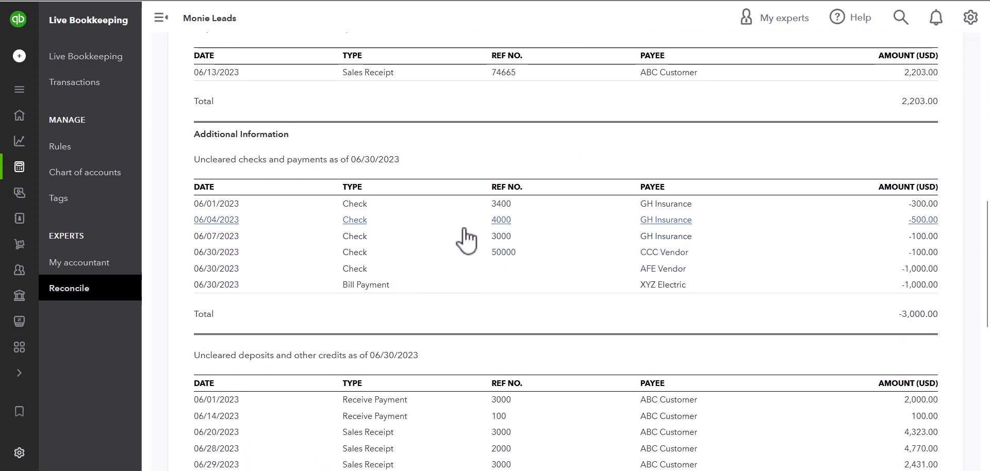
scroll(470, 240, down, 5)
scroll(469, 239, up, 3)
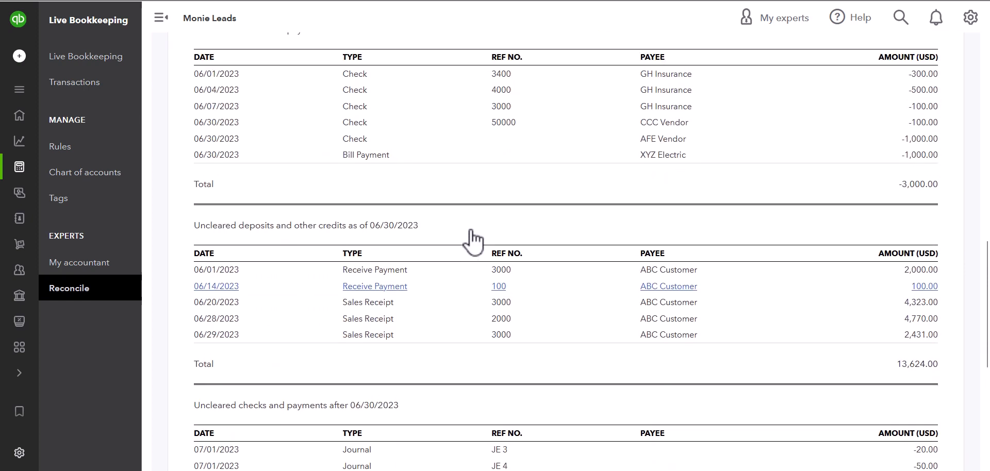
scroll(474, 232, down, 3)
scroll(474, 227, down, 4)
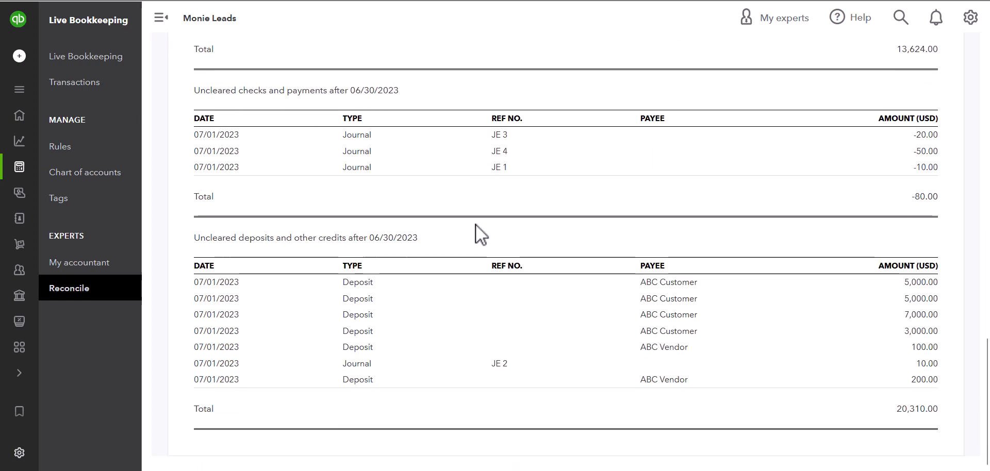
- Compare the uncleared payments and deposits dated after 06/30/2023 with the earlier uncleared ones in the report
scroll(475, 235, up, 3)
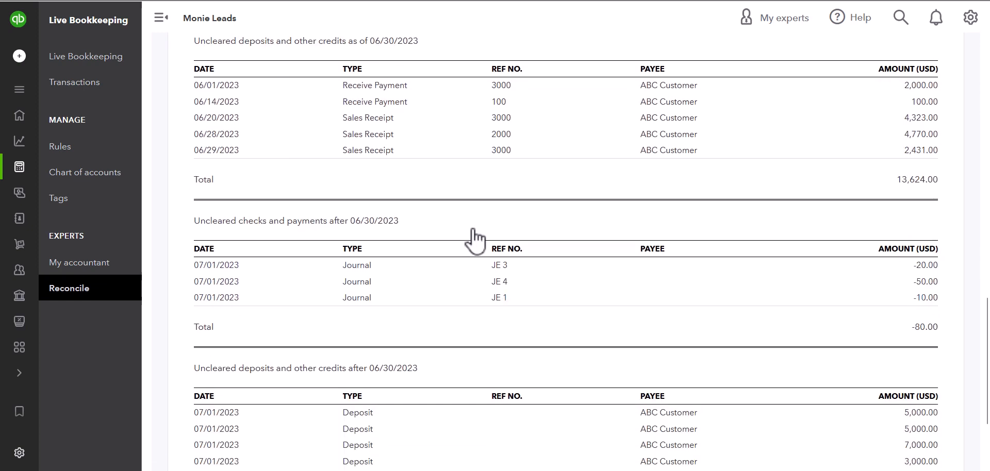
scroll(474, 232, down, 3)
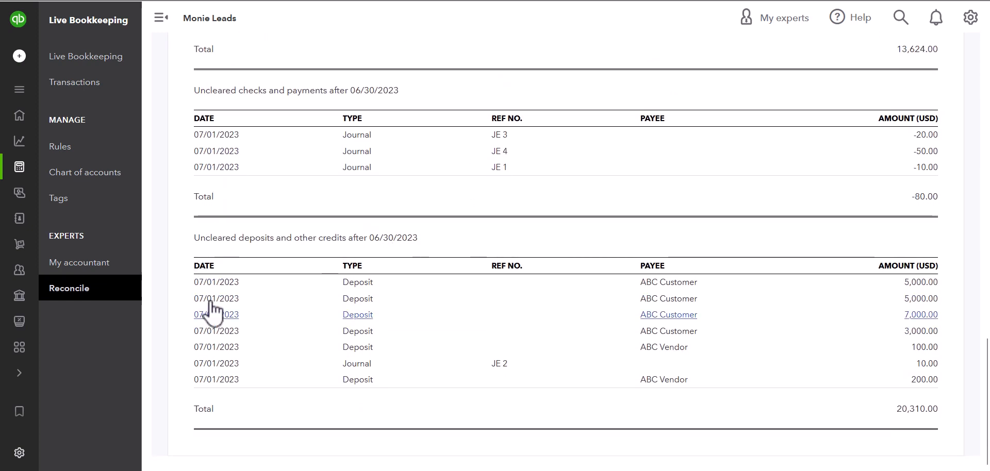
scroll(215, 309, up, 5)
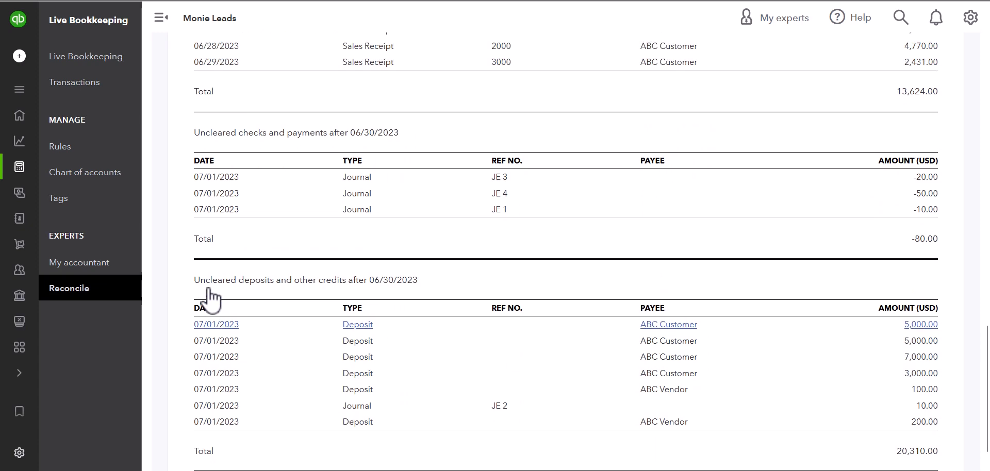
scroll(257, 386, down, 4)
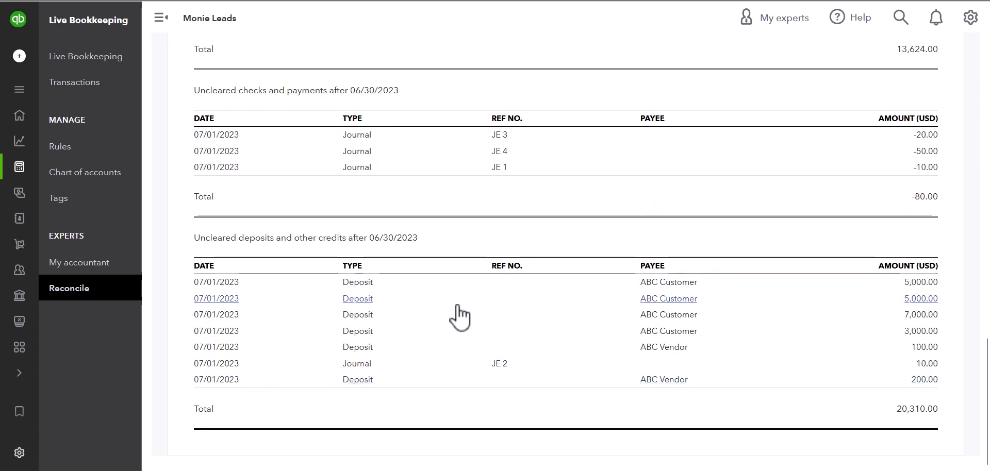
scroll(261, 380, down, 1)
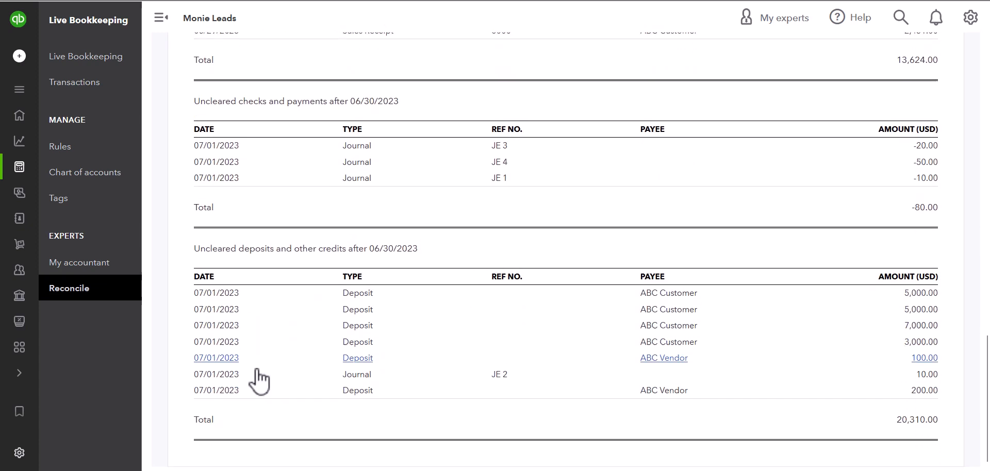
scroll(273, 356, up, 3)
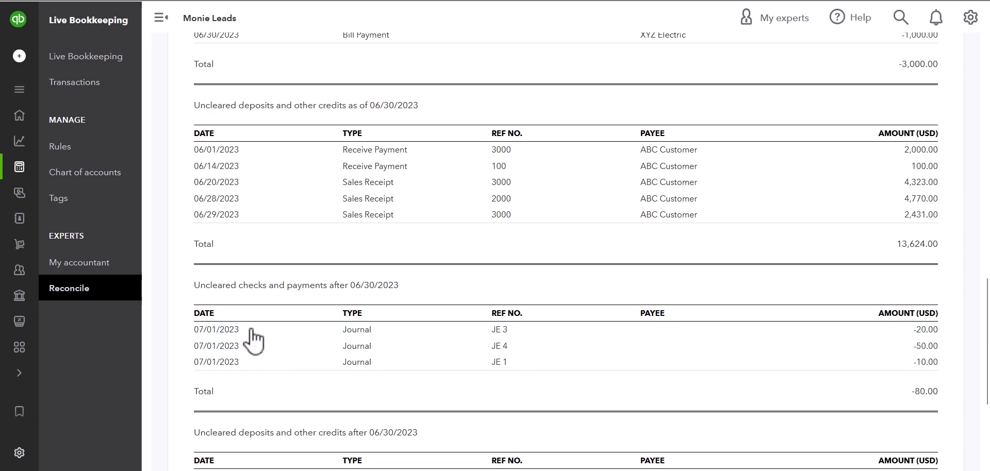
scroll(226, 356, down, 4)
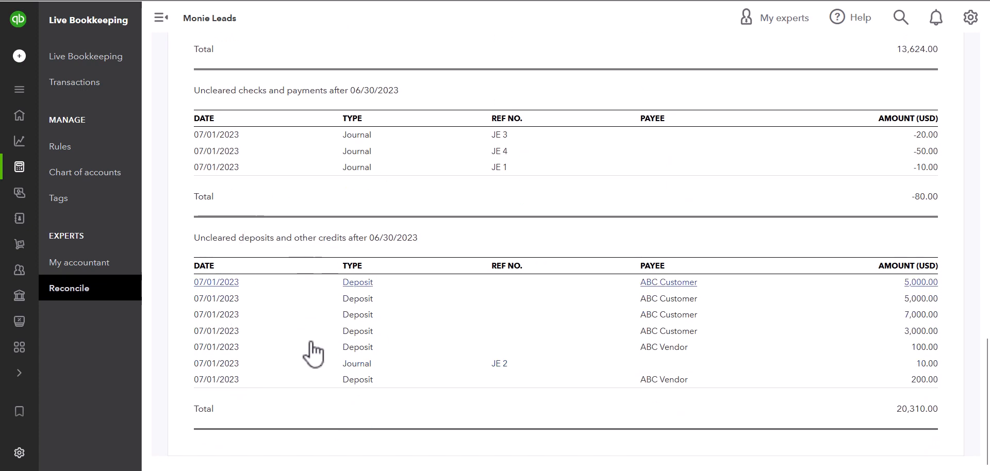
- Try hiding the report's additional information, and leave it shown
scroll(360, 196, up, 10)
scroll(510, 239, up, 8)
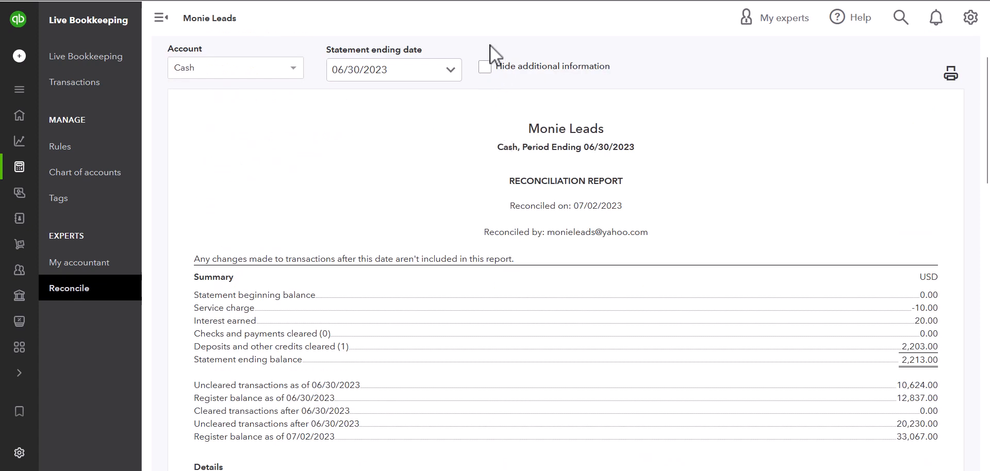
click(486, 70)
click(486, 69)
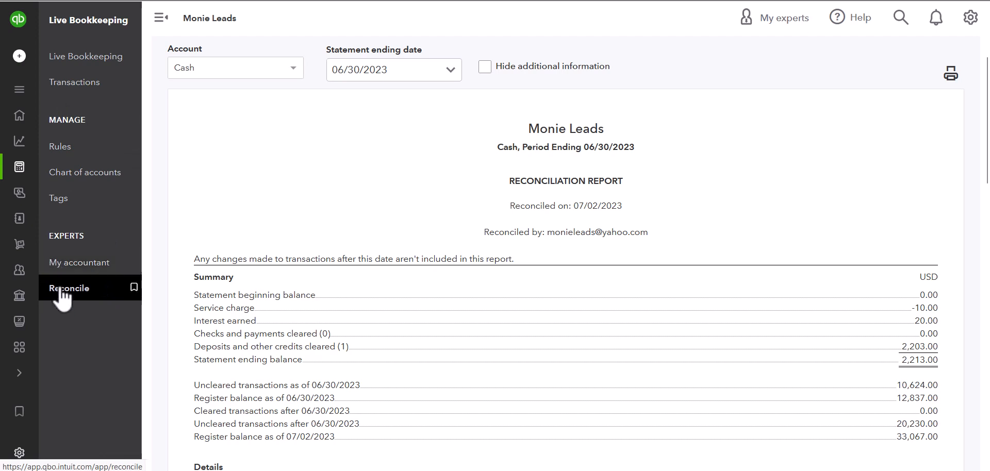
- Return to the Reconcile page and open the Cash account's reconciliation history by account
click(64, 266)
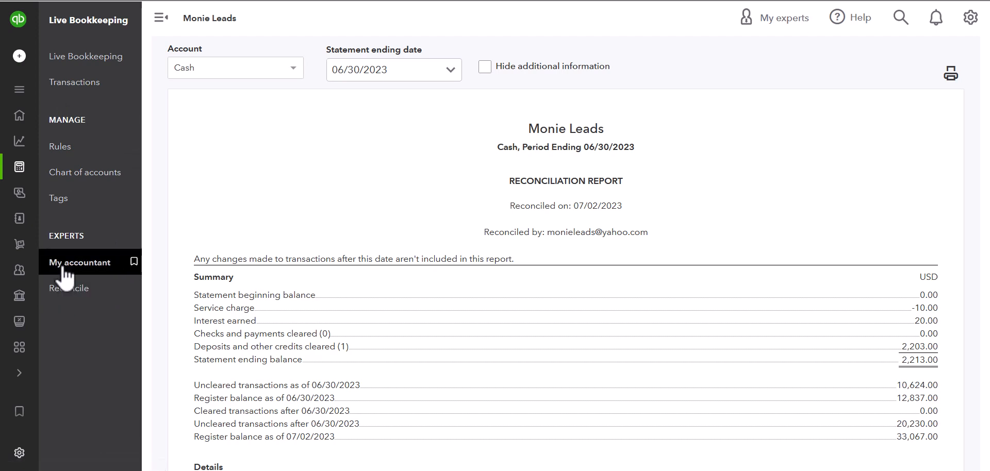
click(66, 287)
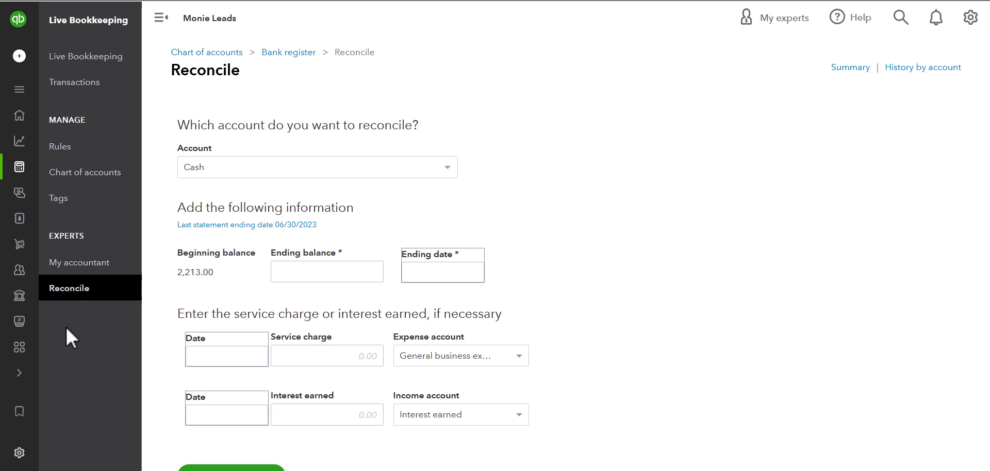
mouse_move(35, 43)
click(897, 71)
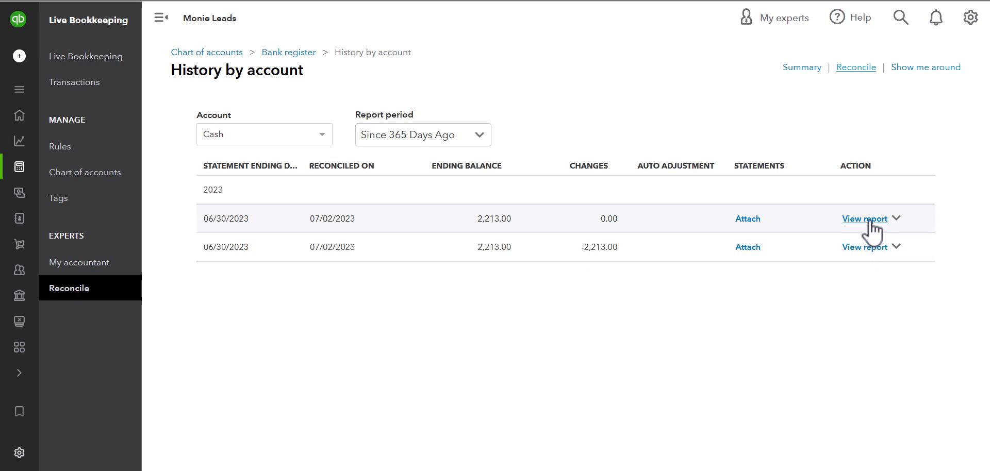
- Open the standard reports list and look through the favorites for Reconciliation Reports
mouse_move(23, 166)
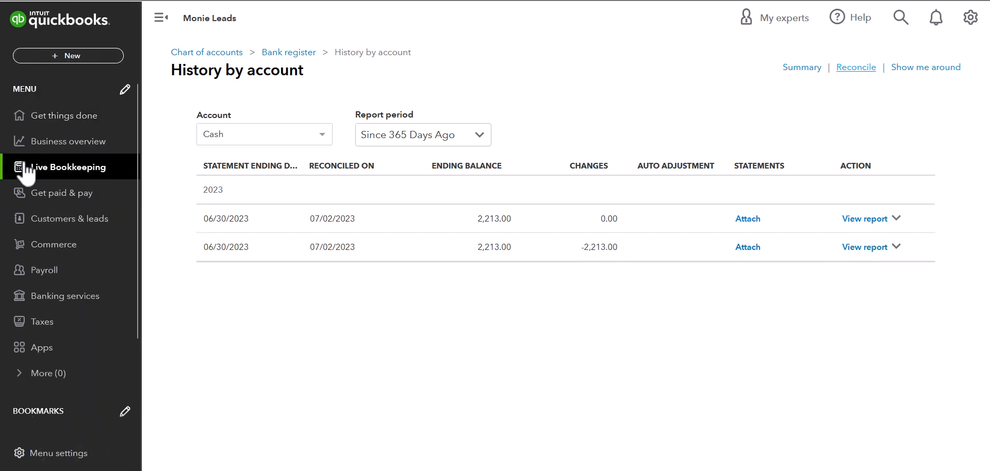
click(55, 144)
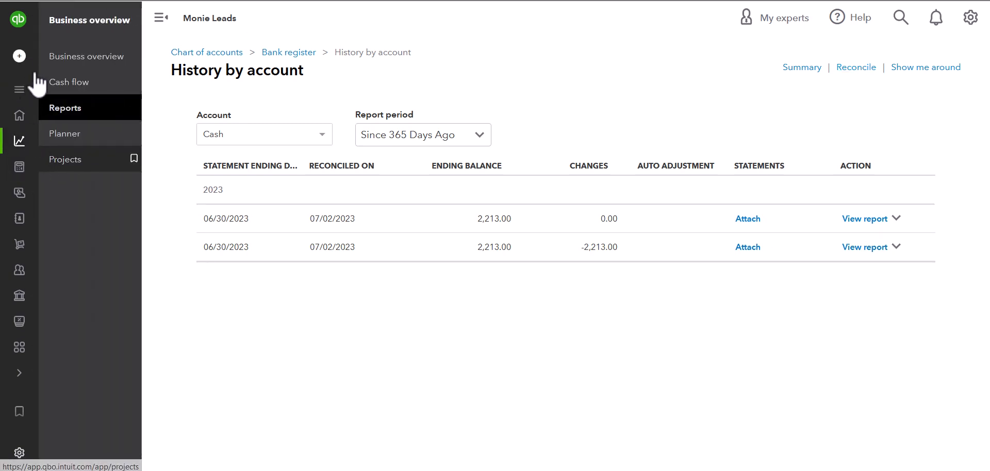
mouse_move(19, 110)
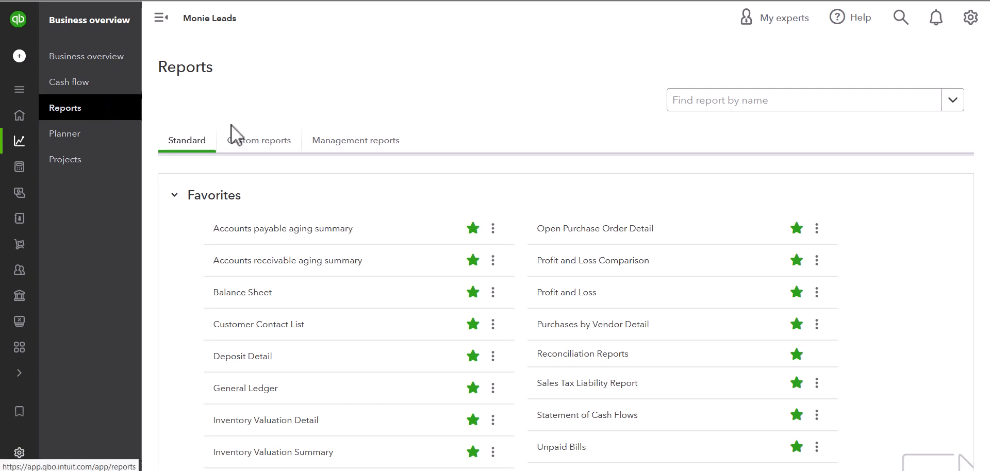
scroll(534, 245, down, 3)
scroll(534, 245, up, 2)
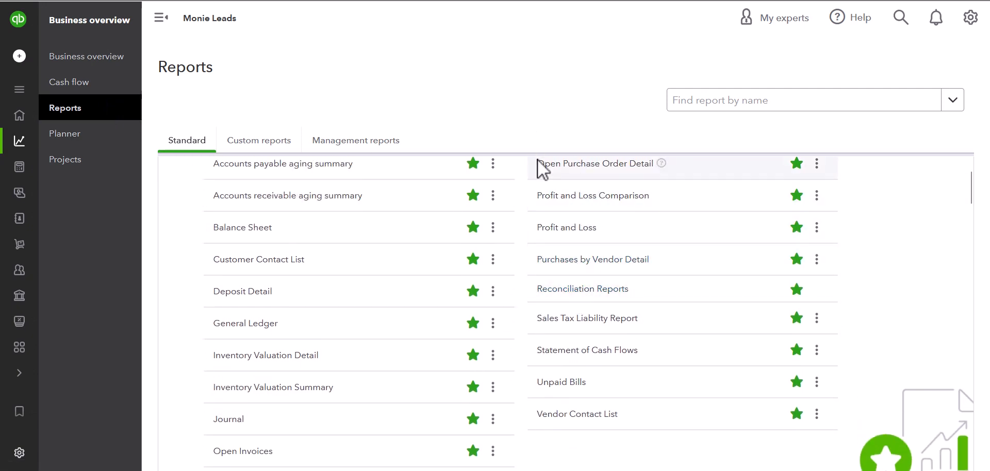
scroll(316, 265, up, 2)
scroll(337, 256, down, 2)
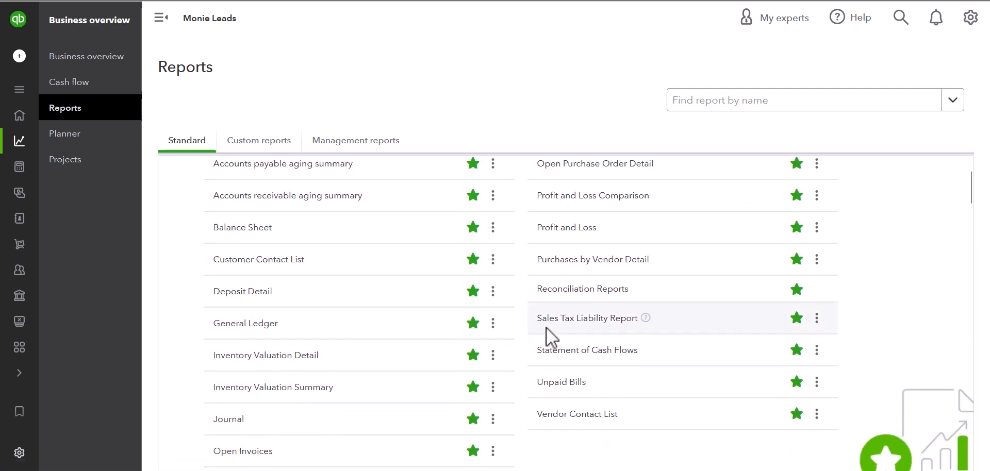
scroll(530, 365, down, 2)
scroll(346, 299, up, 4)
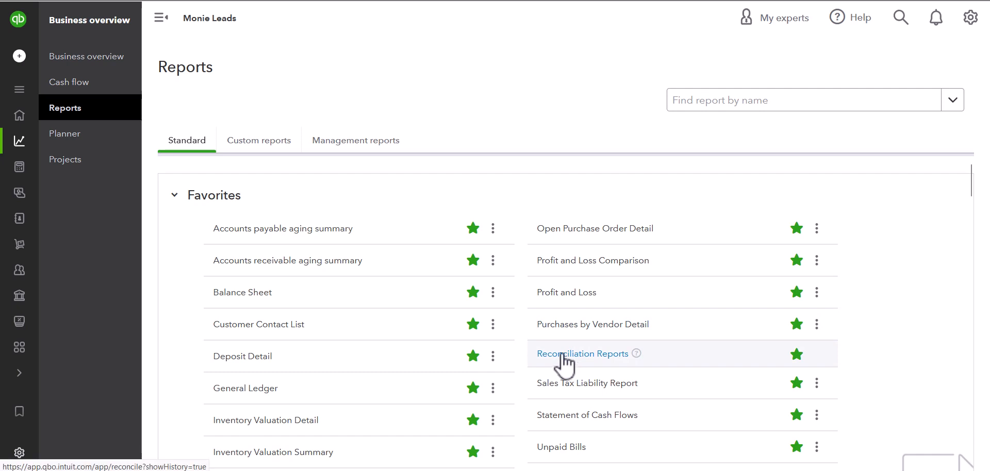
- Open Reconciliation Reports and view the report for the Cash reconciliation ending 06/30/2023 that has 0.00 changes
click(583, 356)
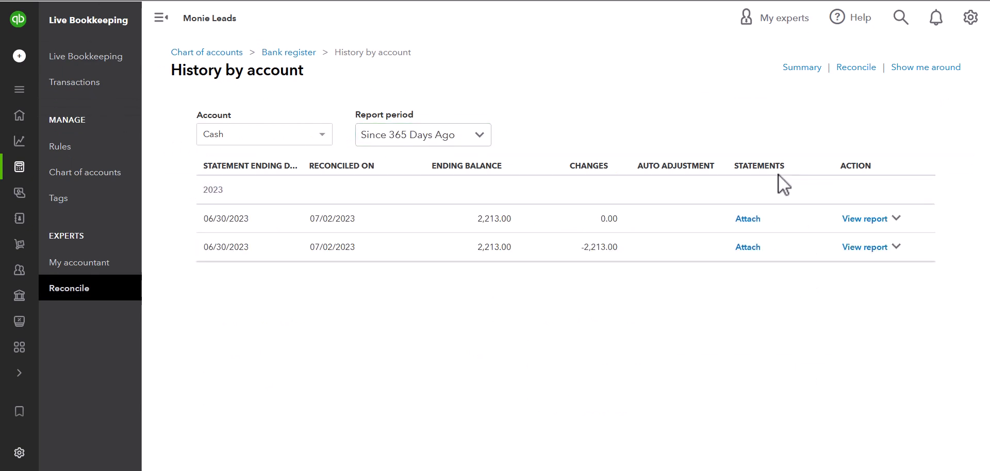
click(866, 219)
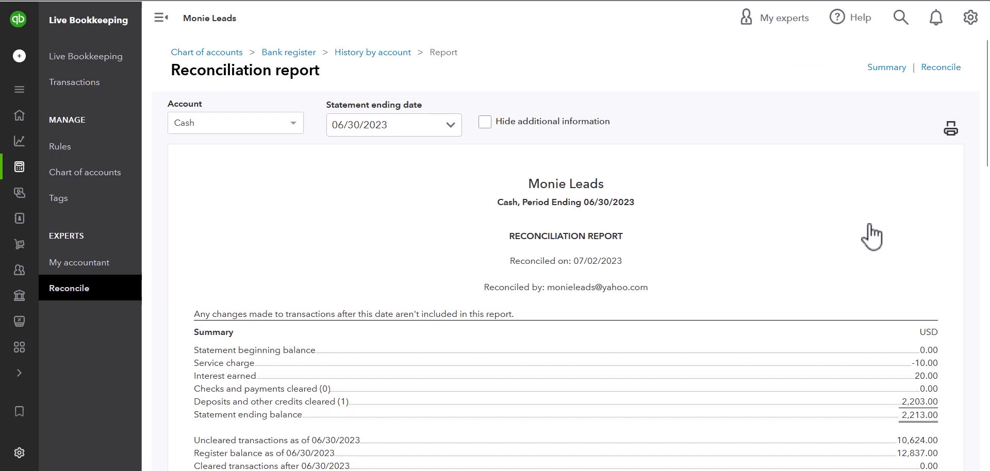
scroll(871, 225, down, 3)
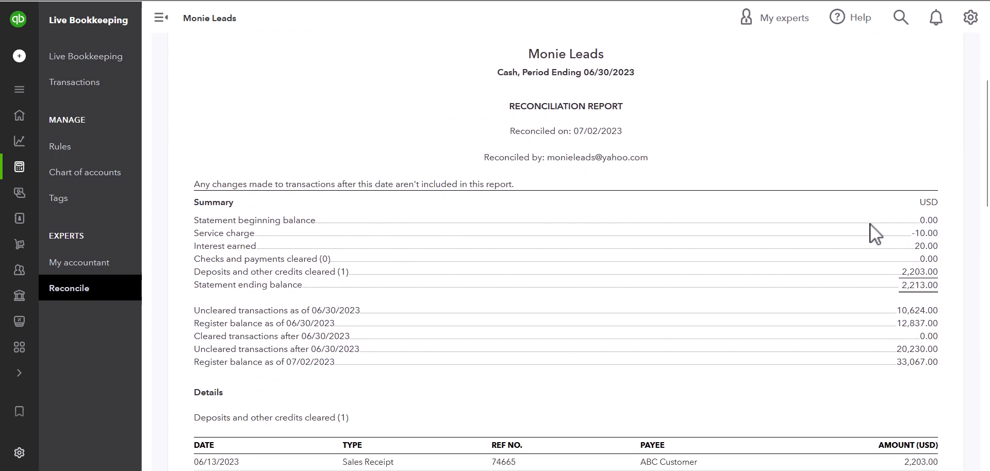